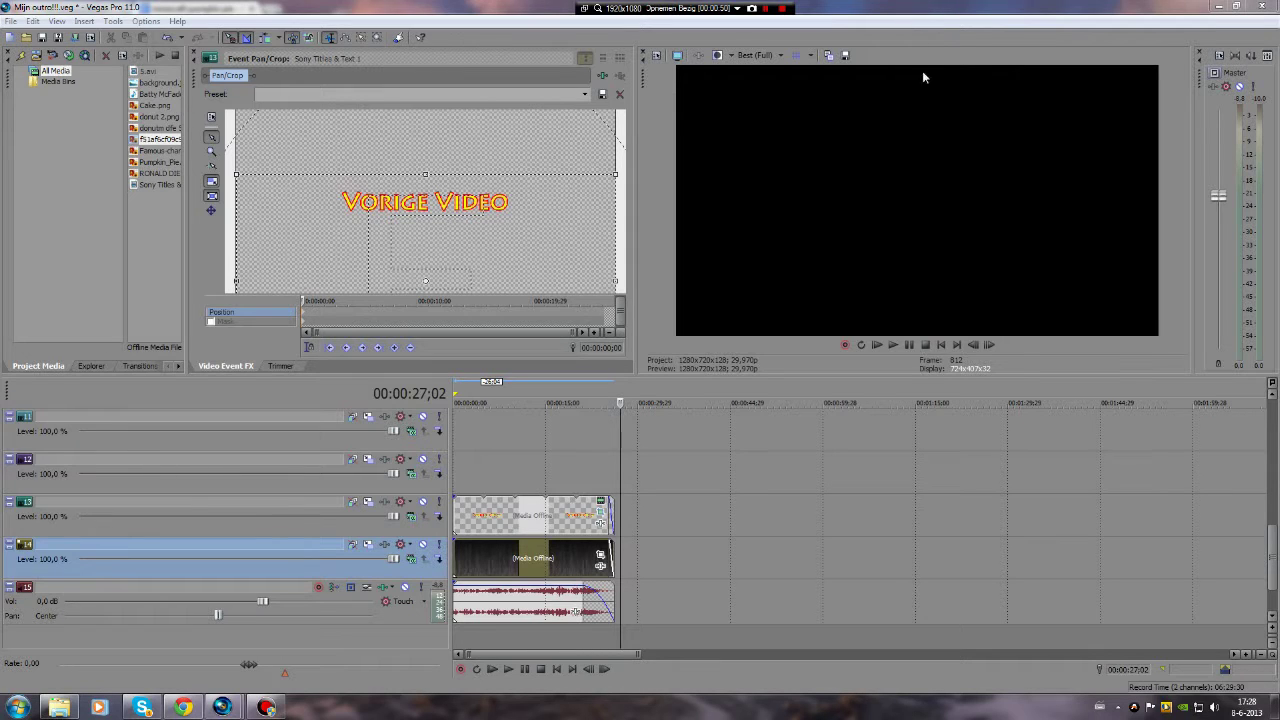
Play the outro from the start of the timeline and pause it past the end.
left_click(877, 346)
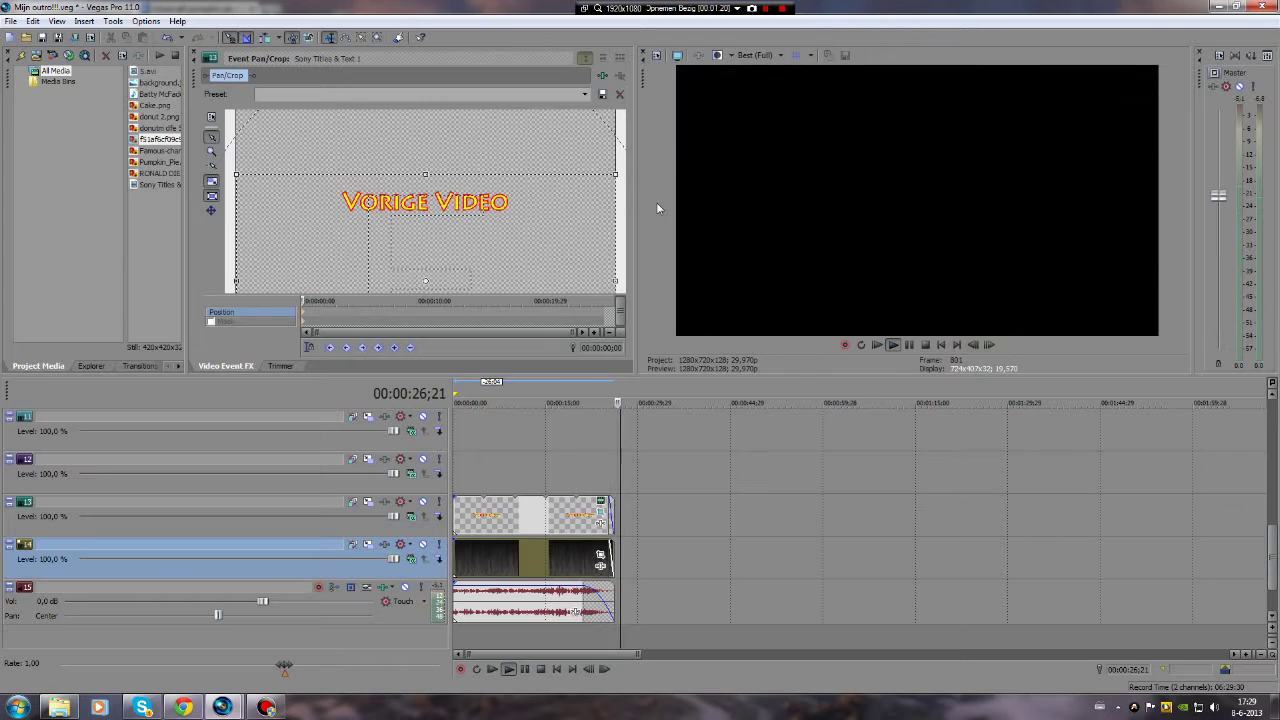
left_click(909, 344)
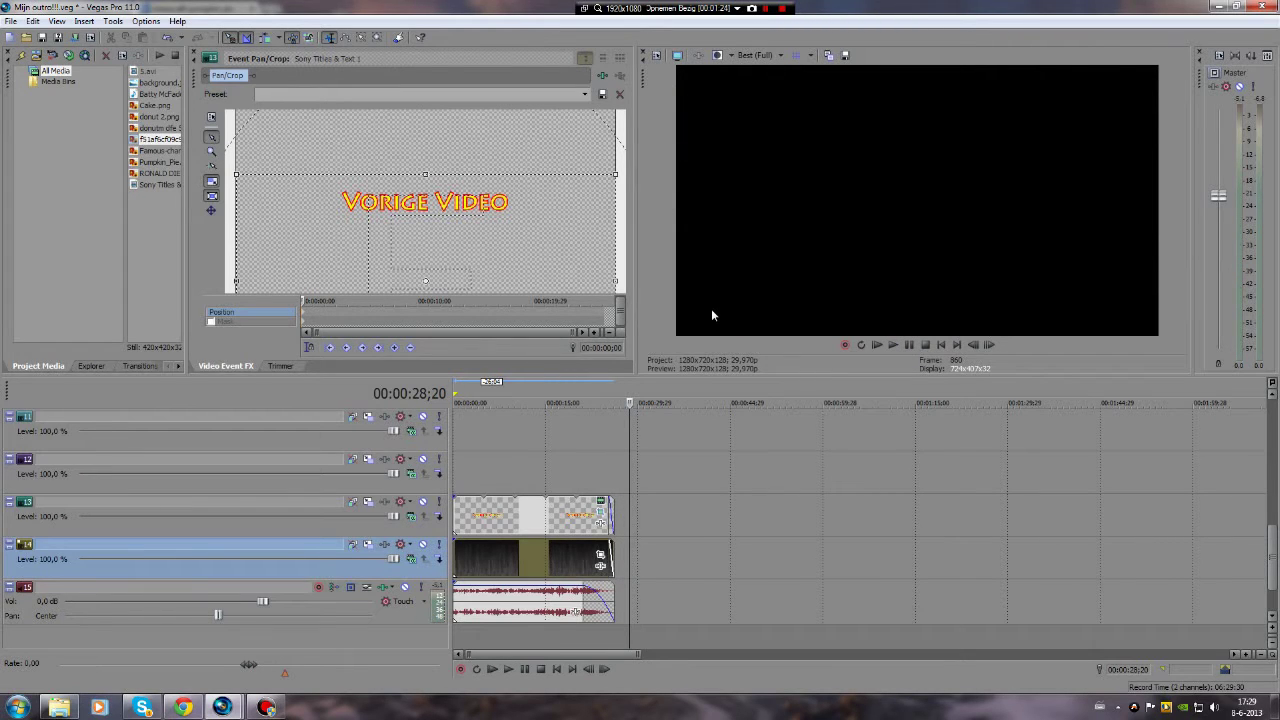
Insert the gameplay video from Windows Explorer onto the timeline directly below the cake image track.
scroll(607, 575, "up", 4)
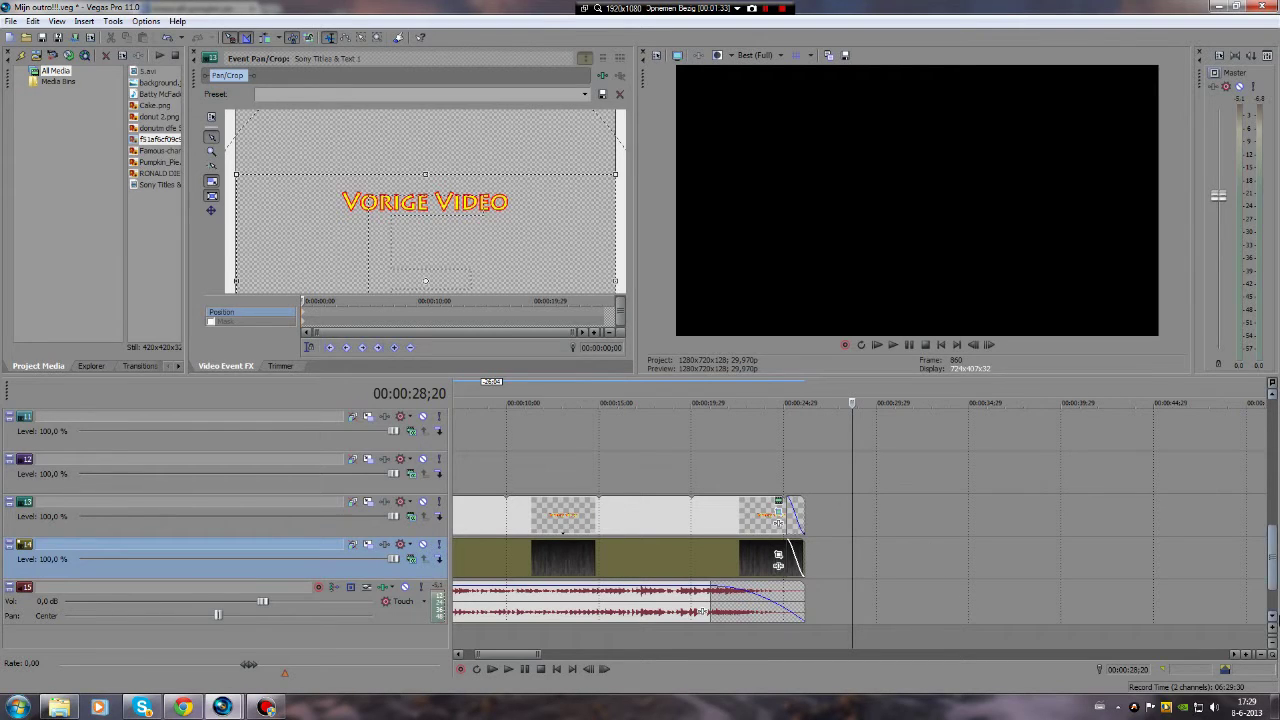
left_click_drag(1274, 580, 1276, 597)
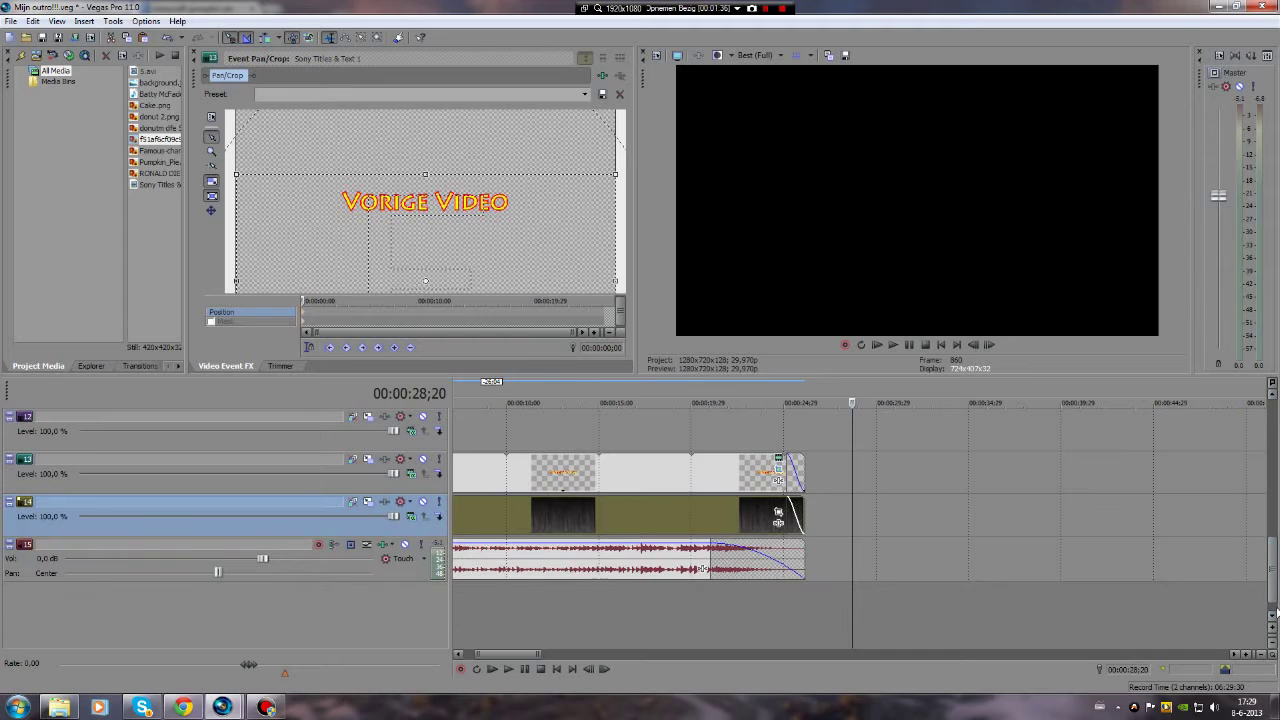
scroll(844, 538, "up", 4)
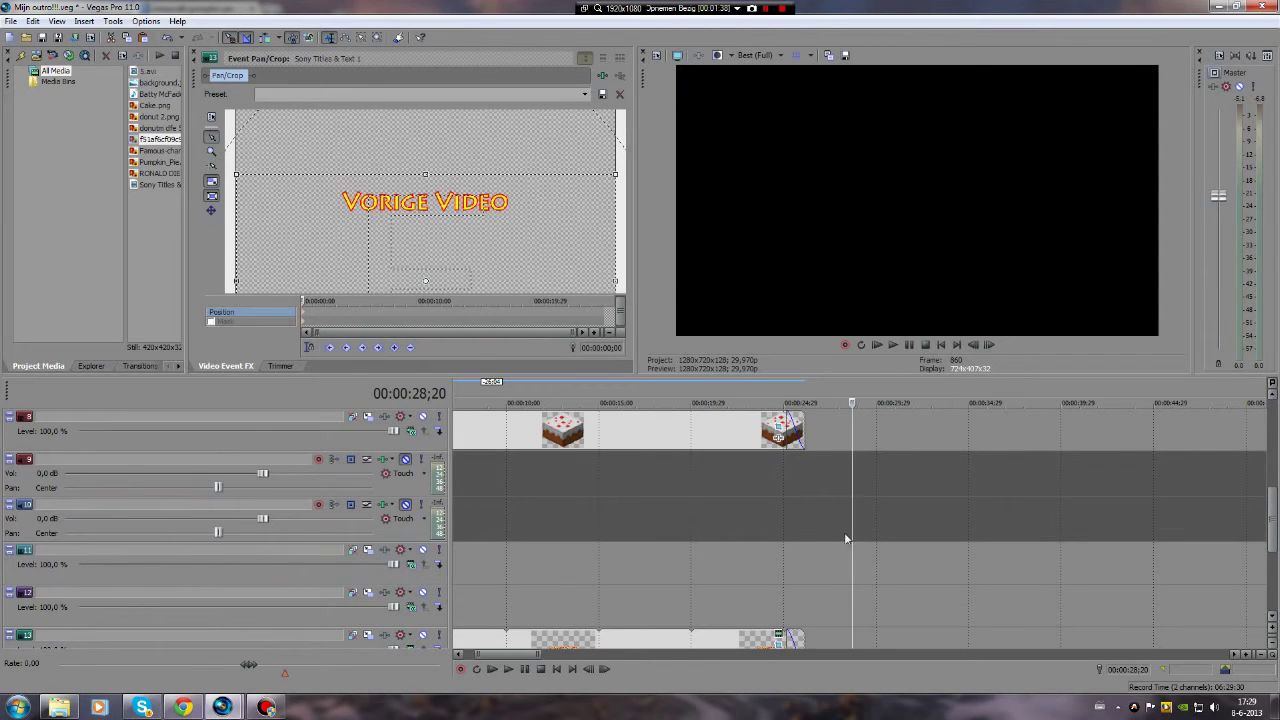
left_click(643, 589)
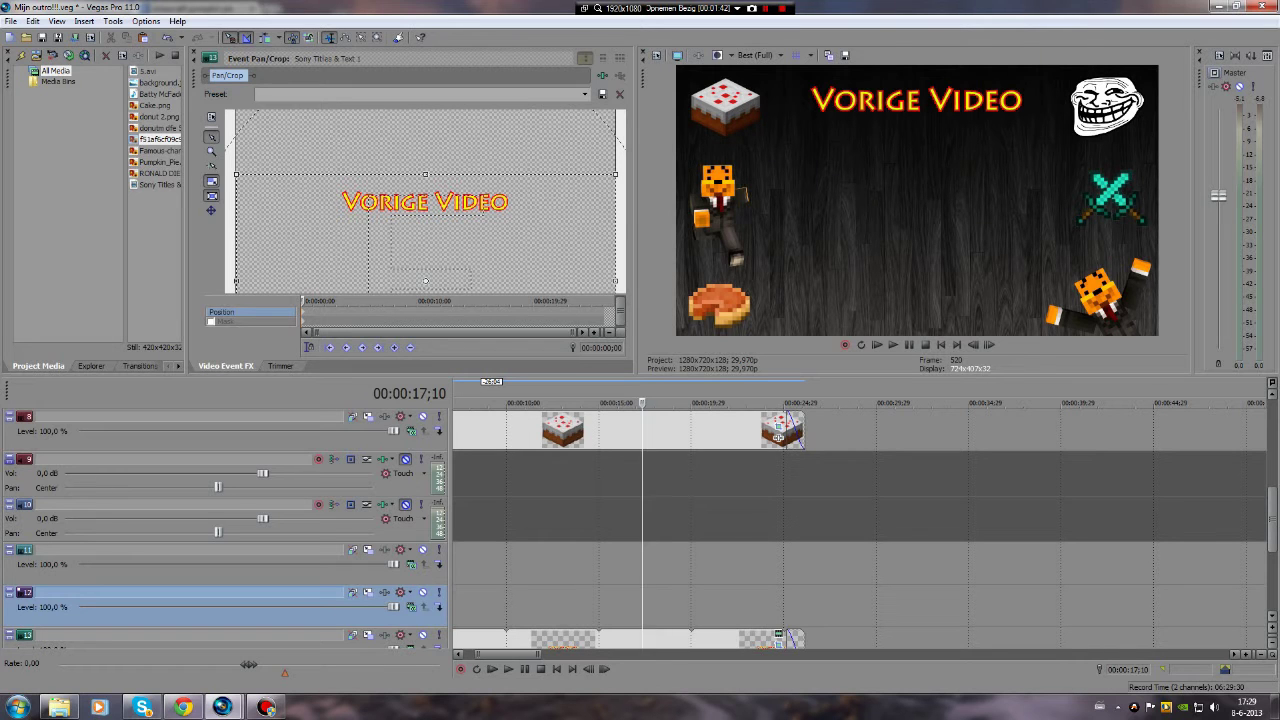
left_click(59, 707)
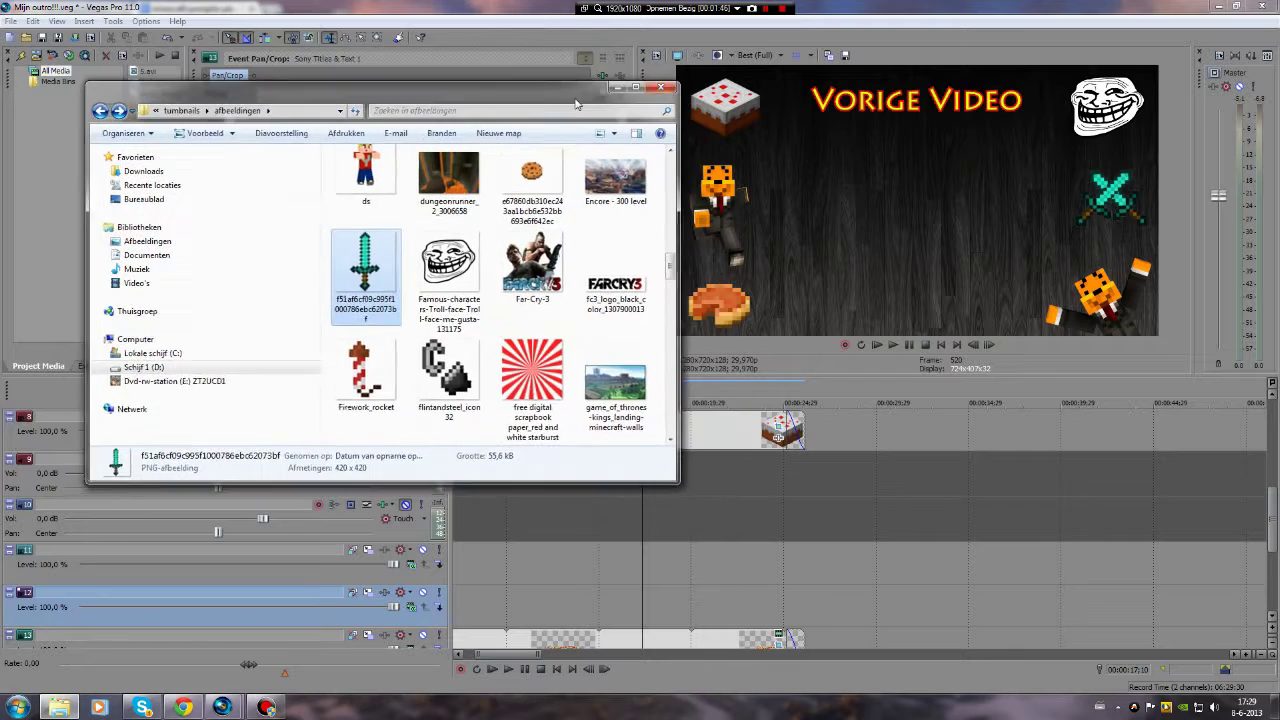
left_click(617, 87)
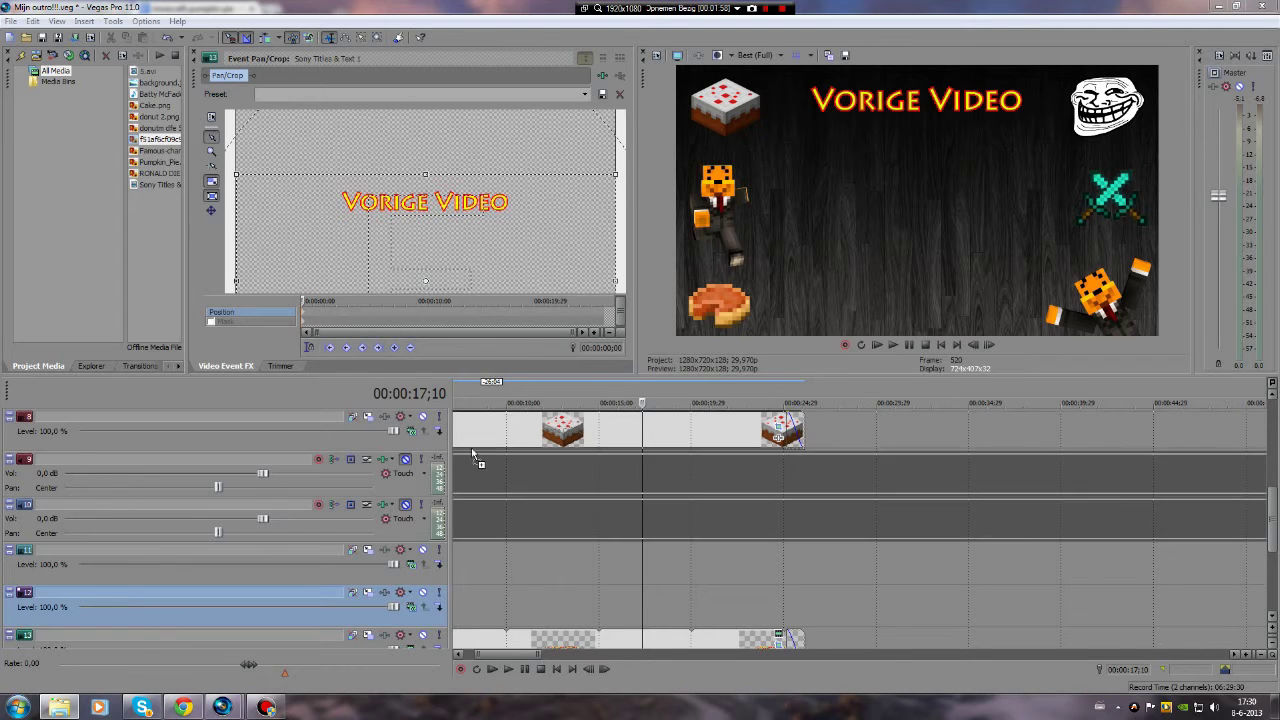
left_click_drag(458, 488, 484, 522)
Split the gameplay clip and its audio at 00:00:29;19 and again at 00:00:46;27.
left_click(790, 556)
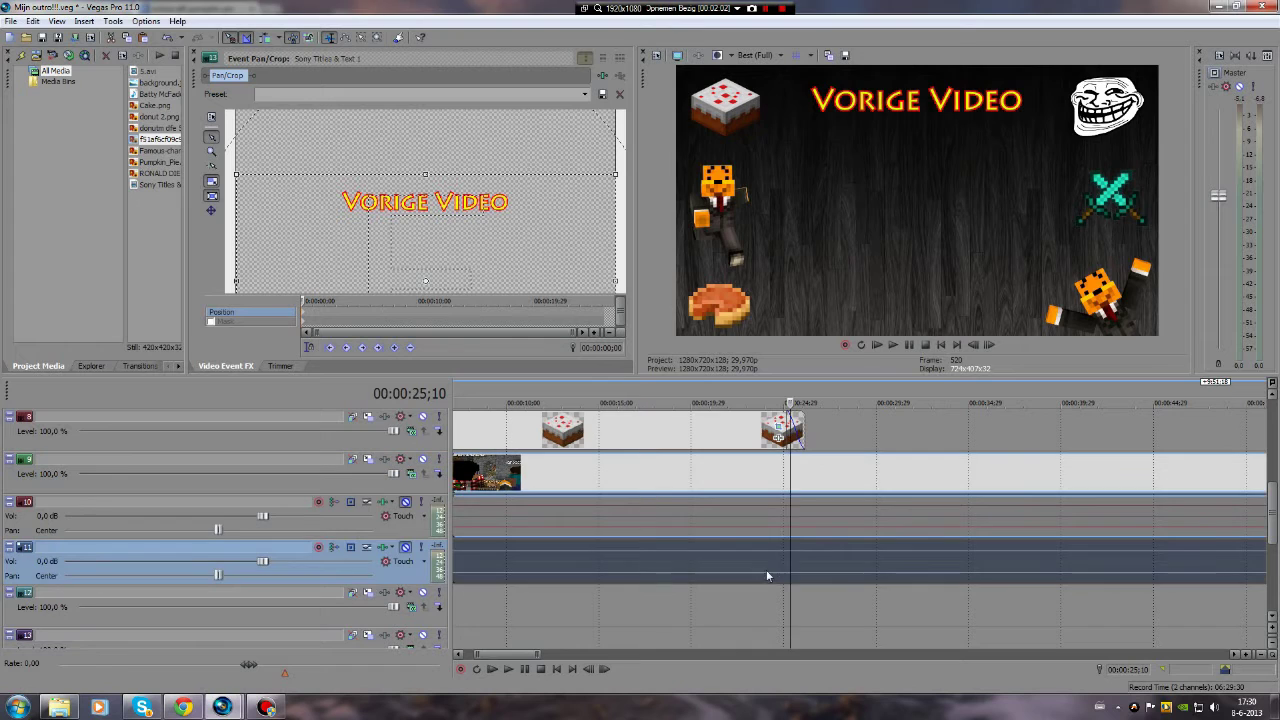
left_click(866, 582)
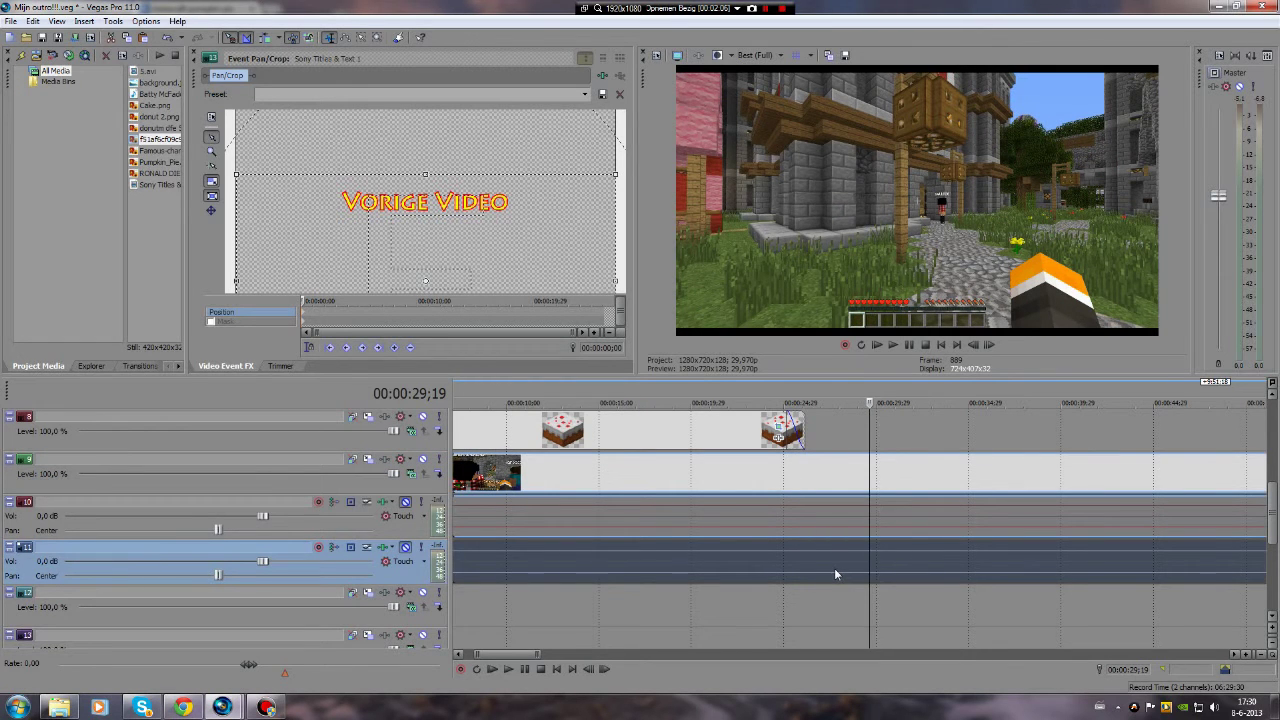
key("s")
left_click(1189, 572)
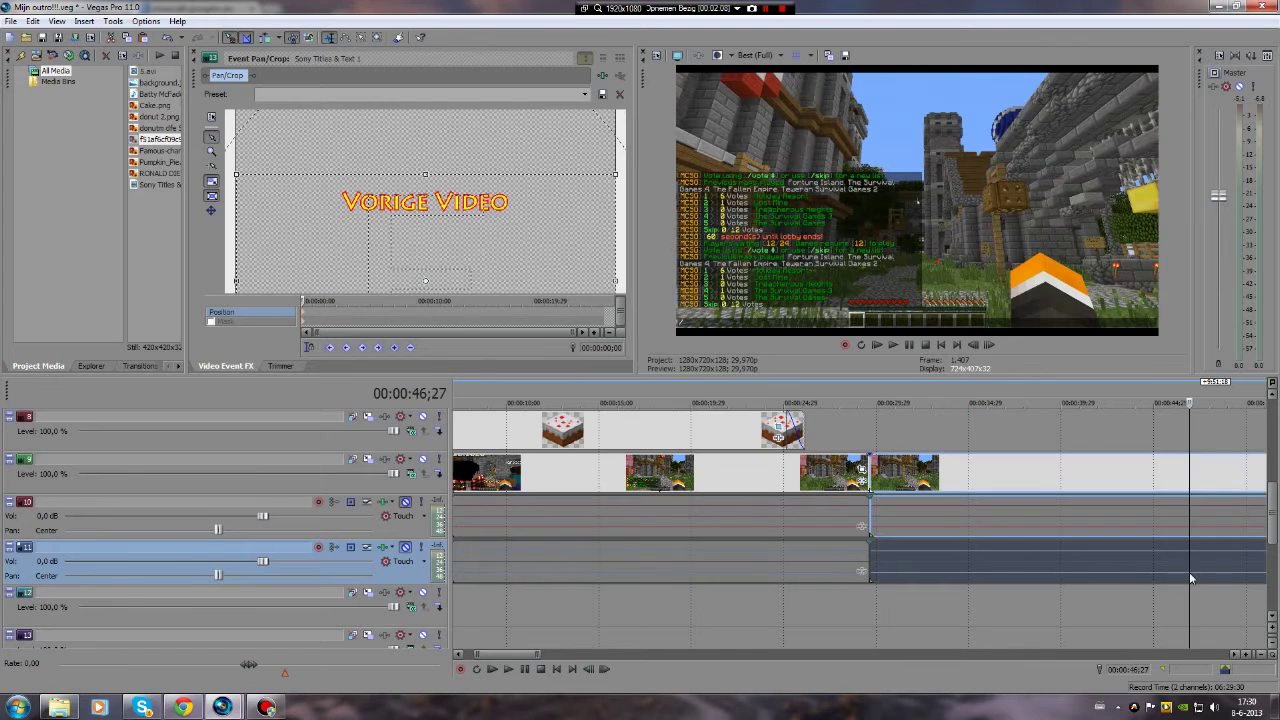
key("s")
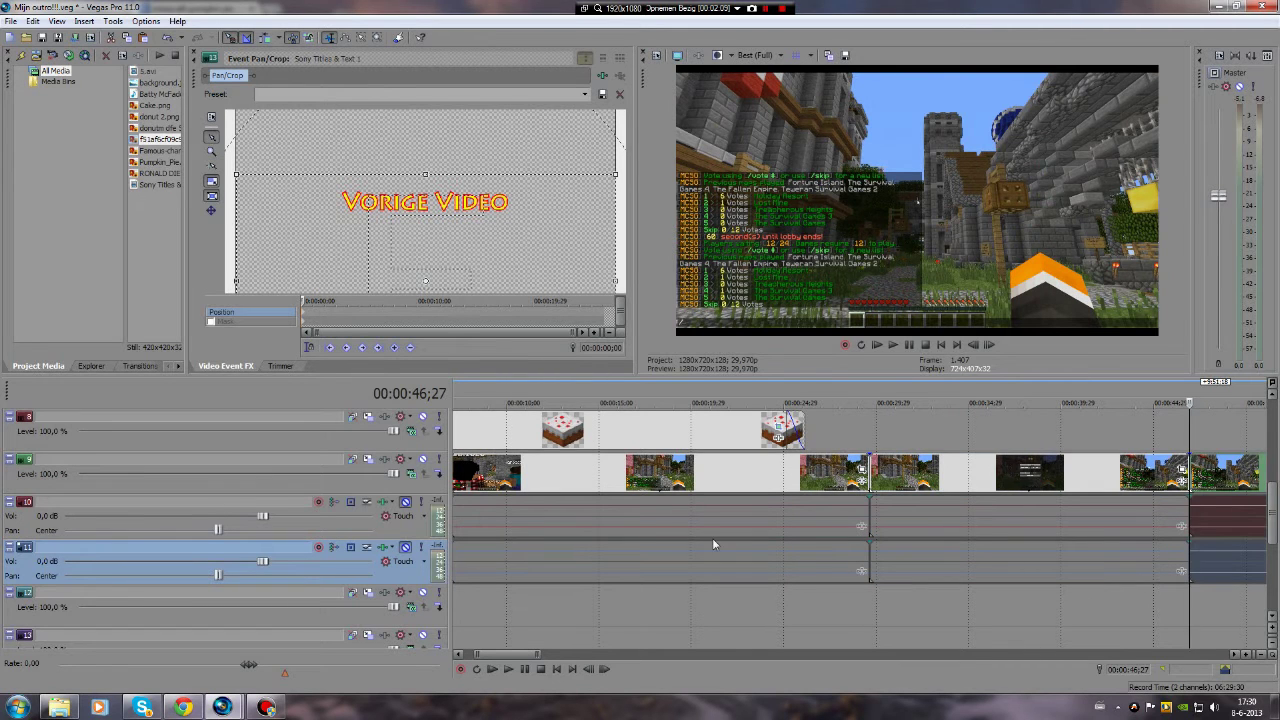
Keep only the middle gameplay section, deleting the parts around it and moving it earlier beneath the outro images.
left_click(695, 517)
key("Delete")
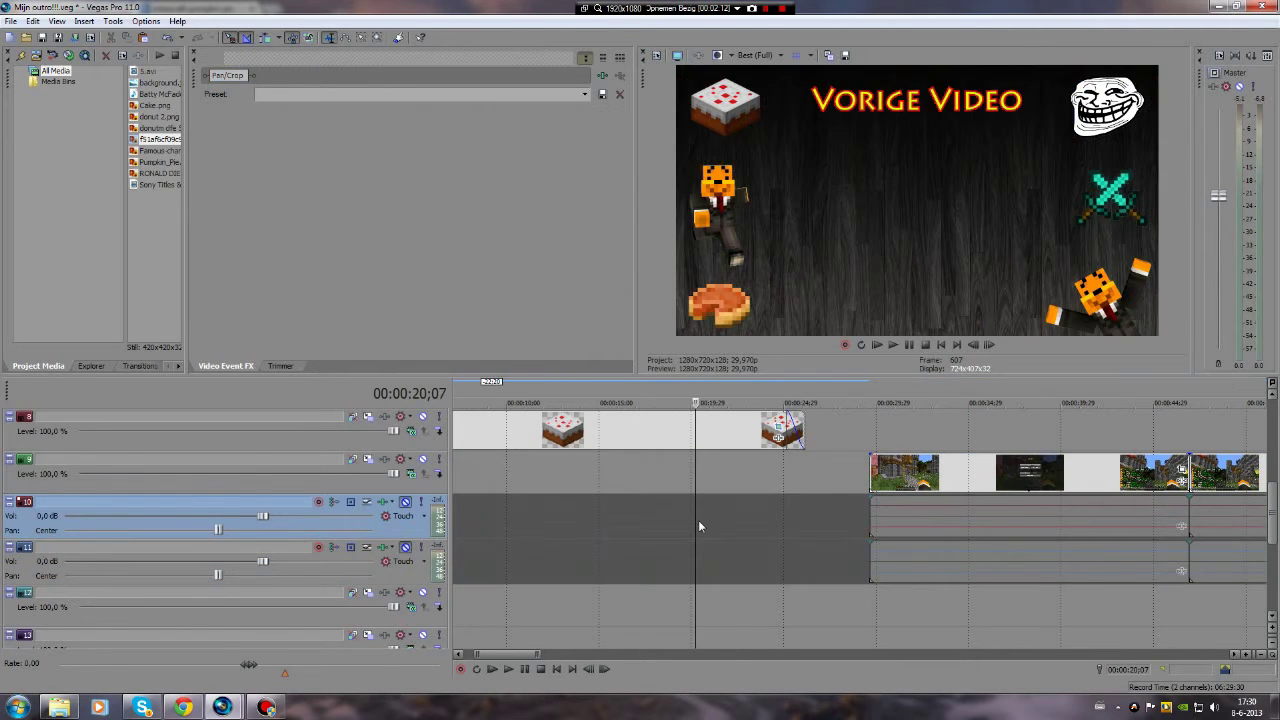
left_click_drag(1086, 534, 652, 500)
left_click(1226, 527)
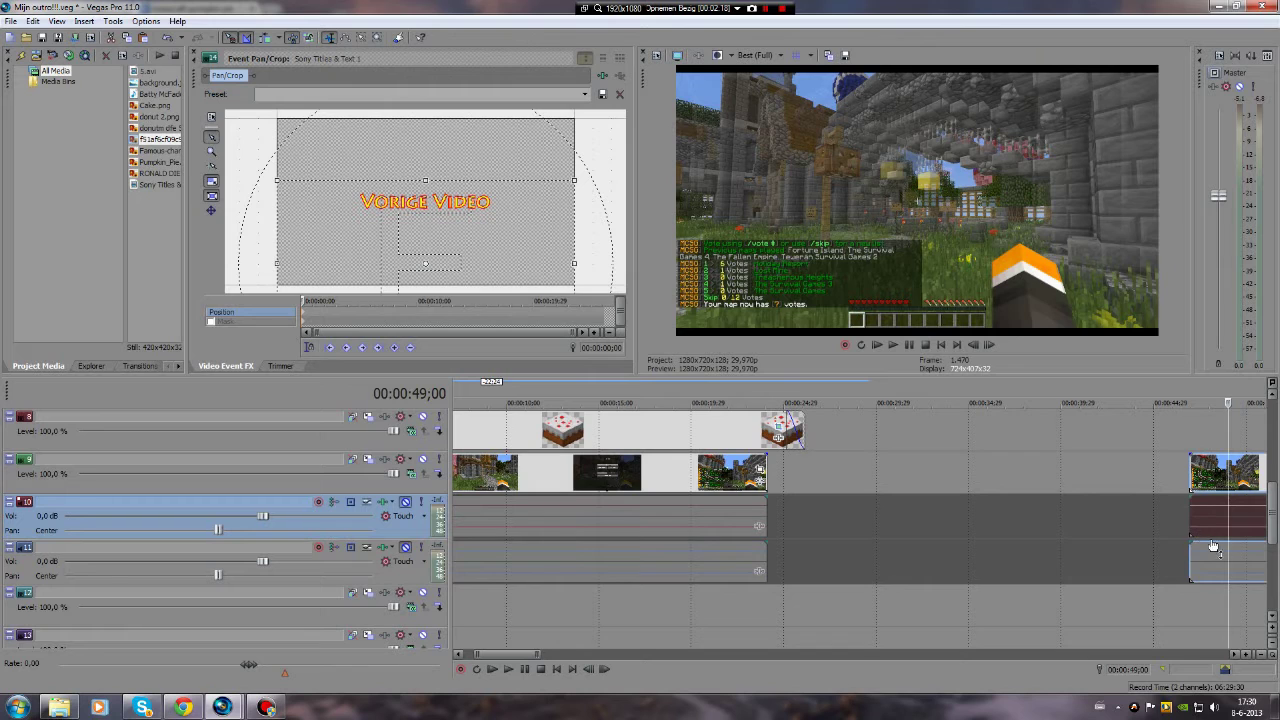
key("Delete")
Move the trimmed gameplay clip and its audio to the very start of the timeline.
scroll(1021, 525, "down", 2)
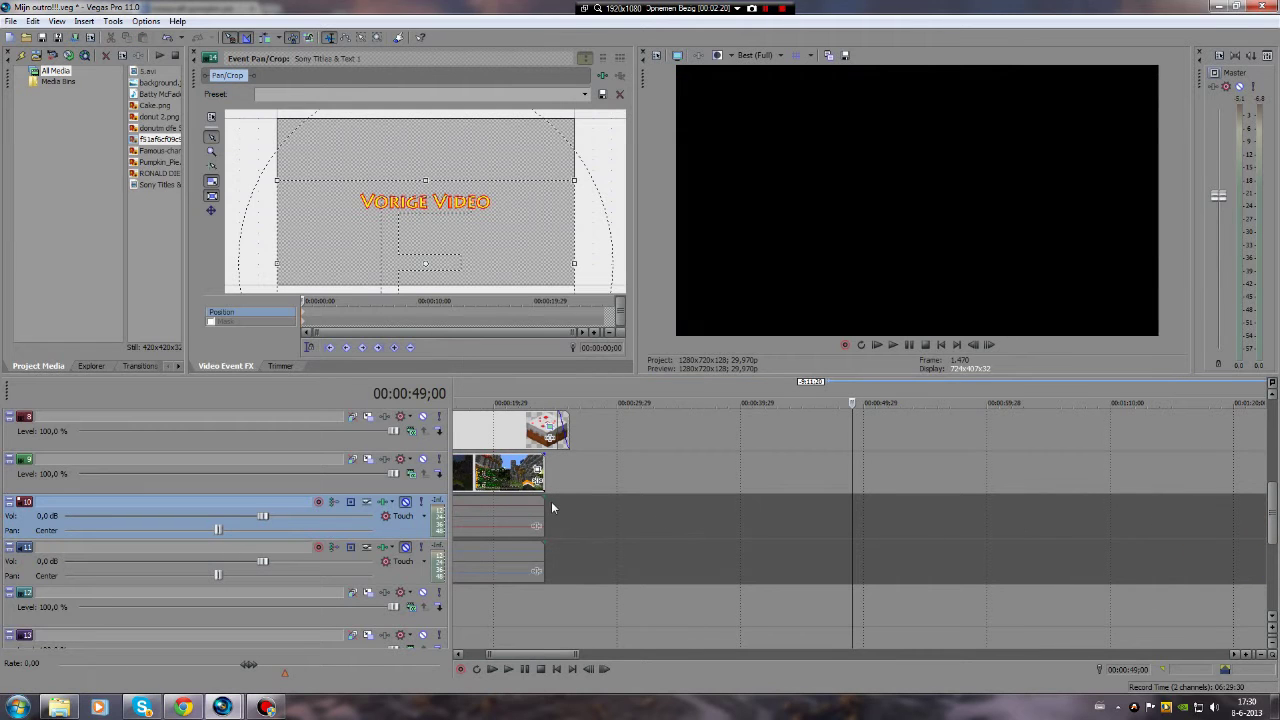
scroll(1262, 510, "down", 3)
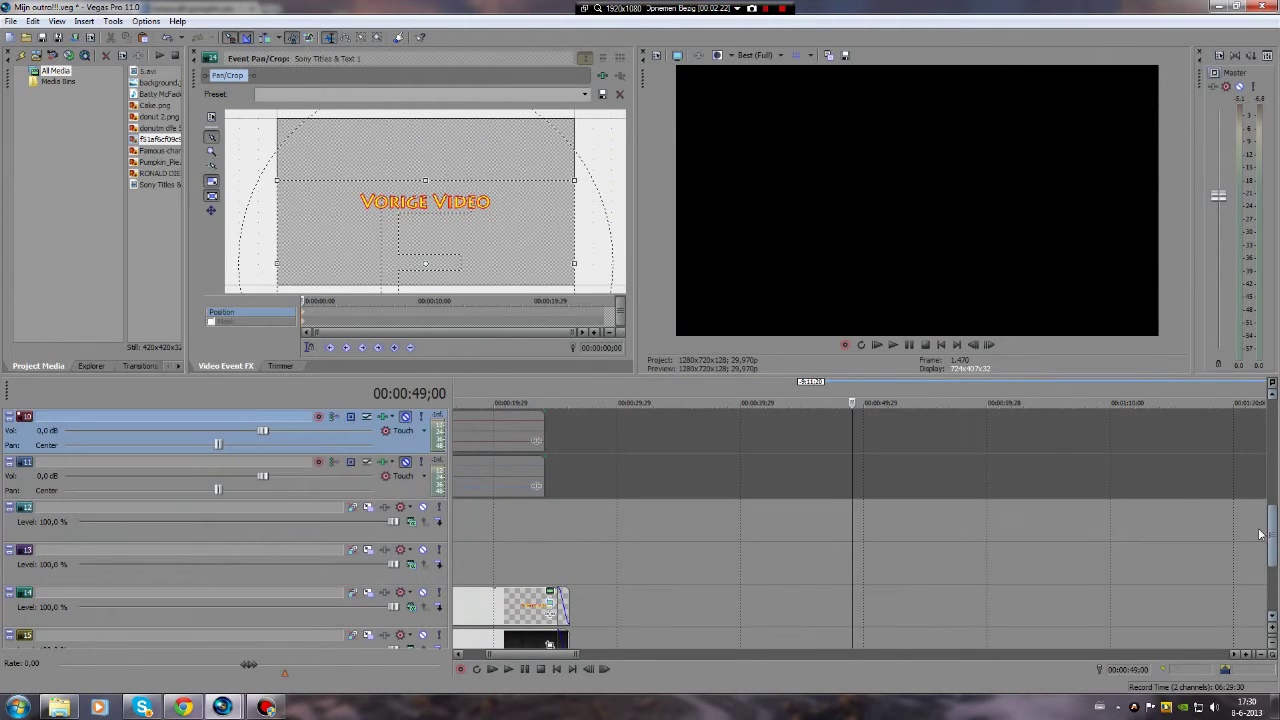
left_click(876, 345)
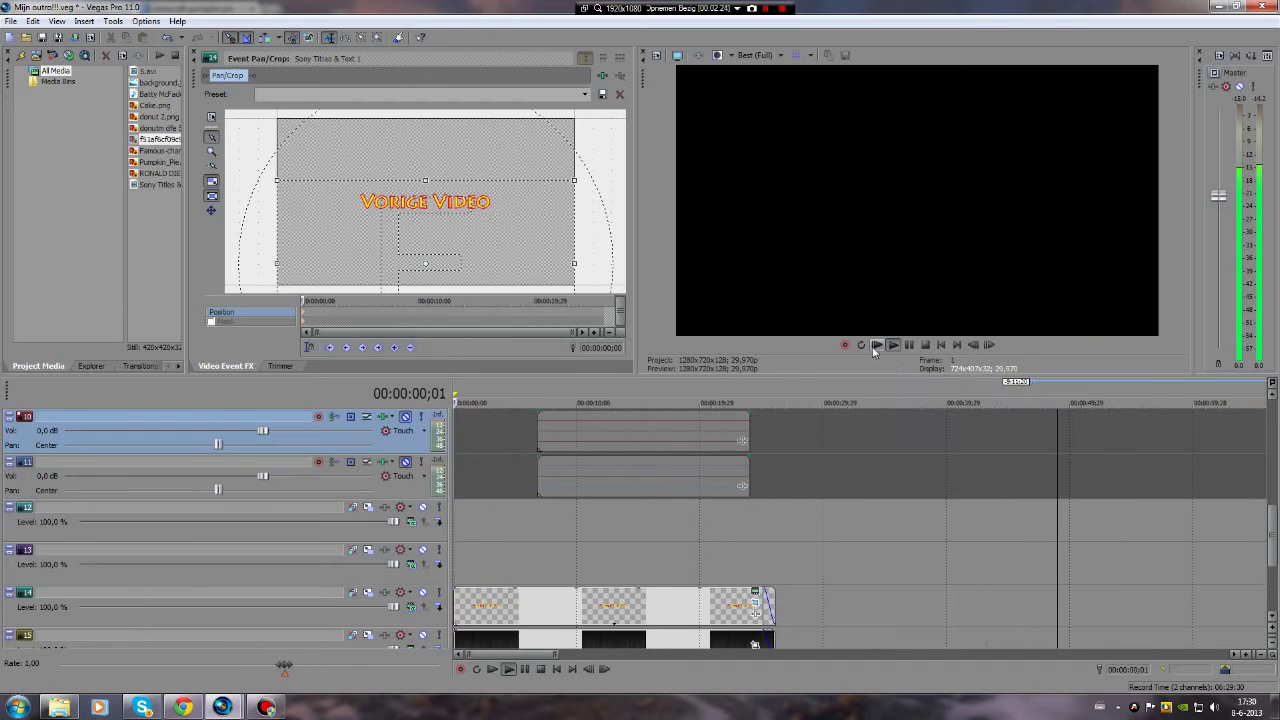
left_click(909, 345)
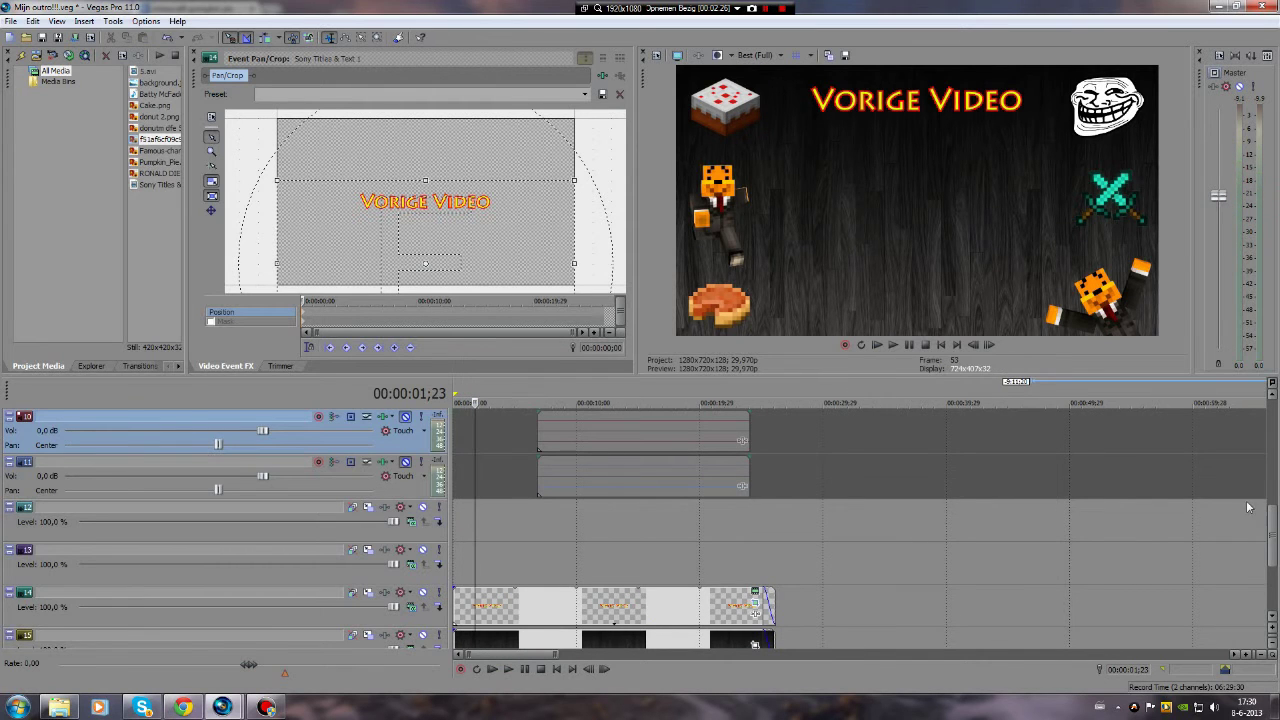
scroll(1271, 532, "up", 6)
scroll(1200, 510, "down", 3)
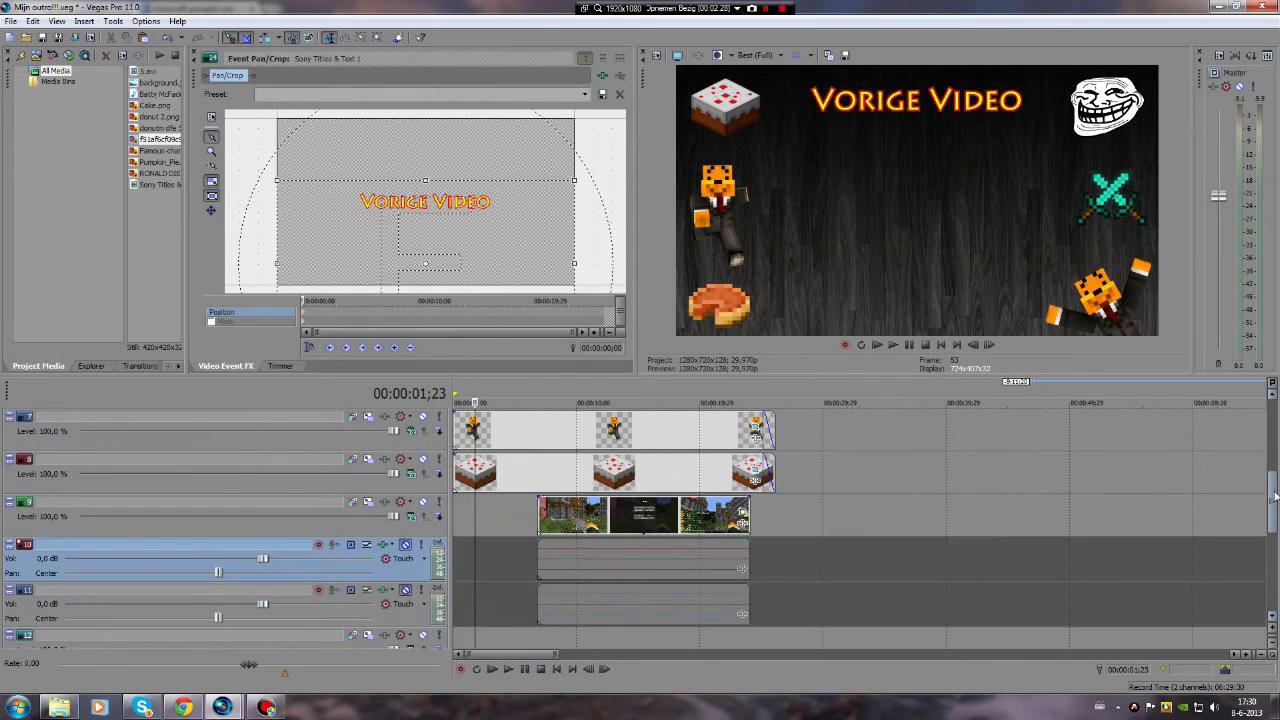
left_click_drag(654, 515, 570, 513)
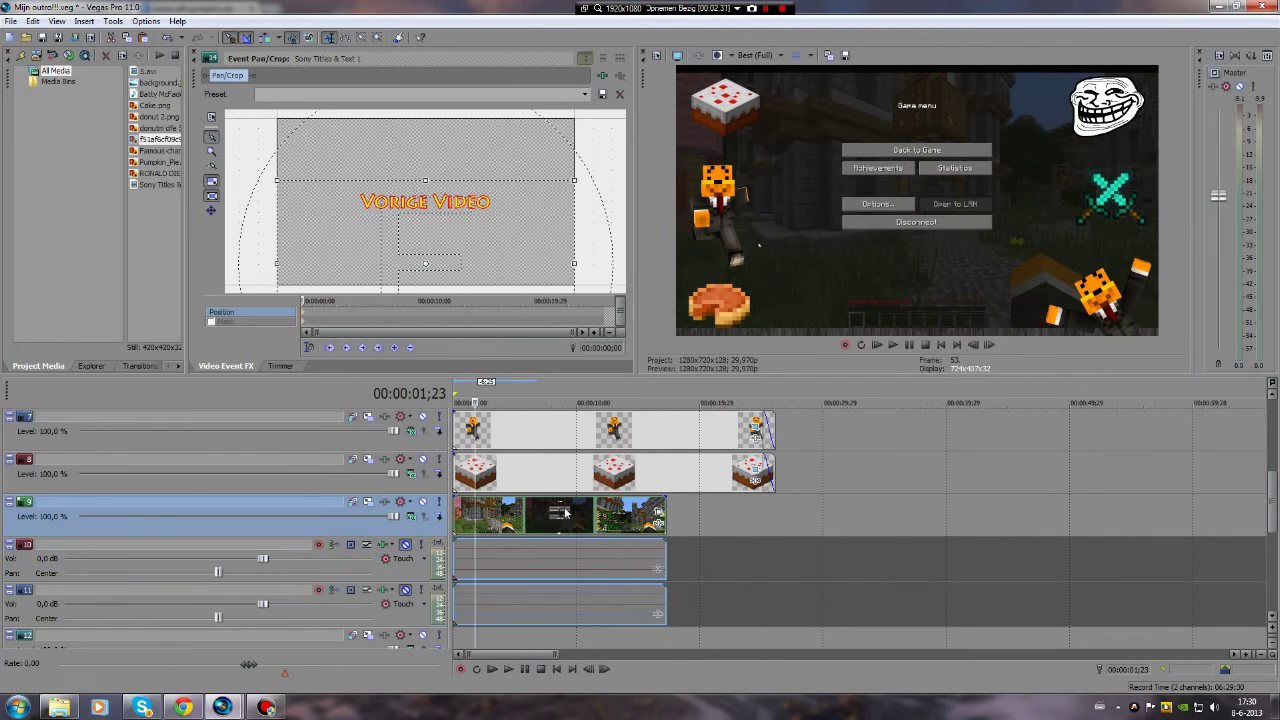
Shrink the gameplay clip with Event Pan/Crop and position it beneath the Vorige Video title, between the side images.
left_click(658, 515)
left_click_drag(582, 282, 752, 357)
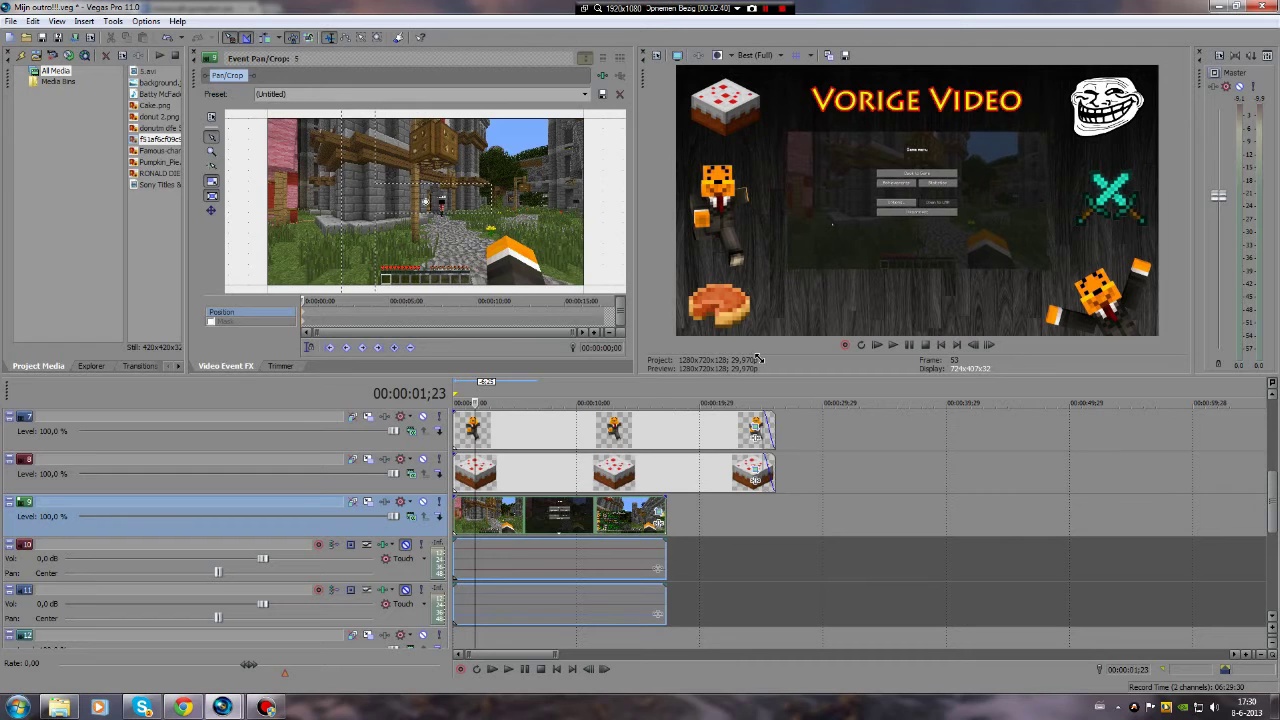
left_click_drag(561, 257, 567, 249)
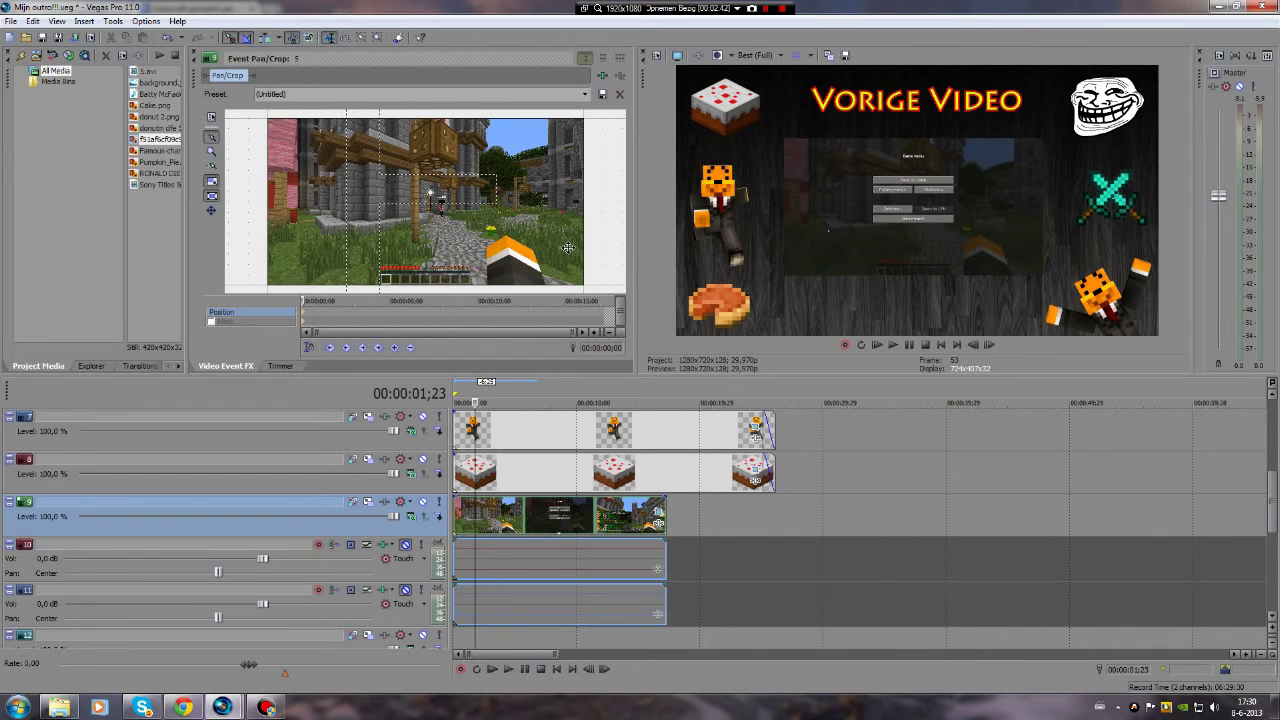
scroll(572, 255, "down", 3)
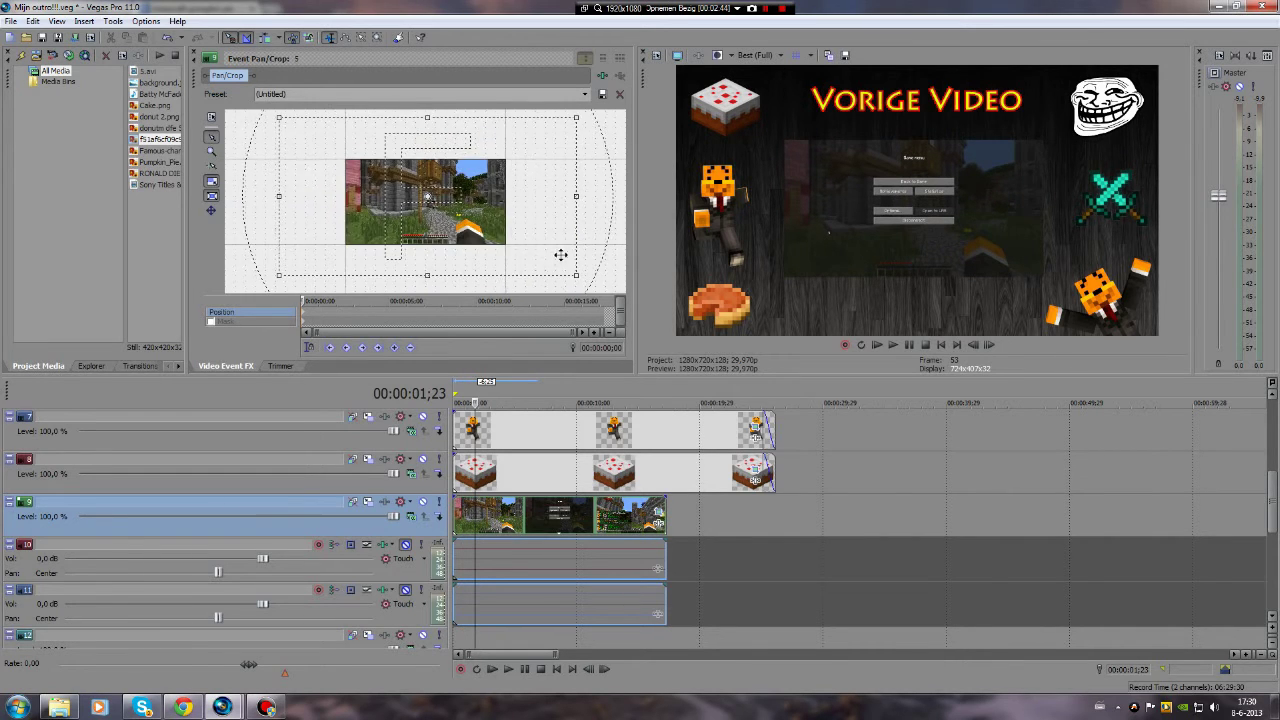
left_click_drag(585, 282, 574, 268)
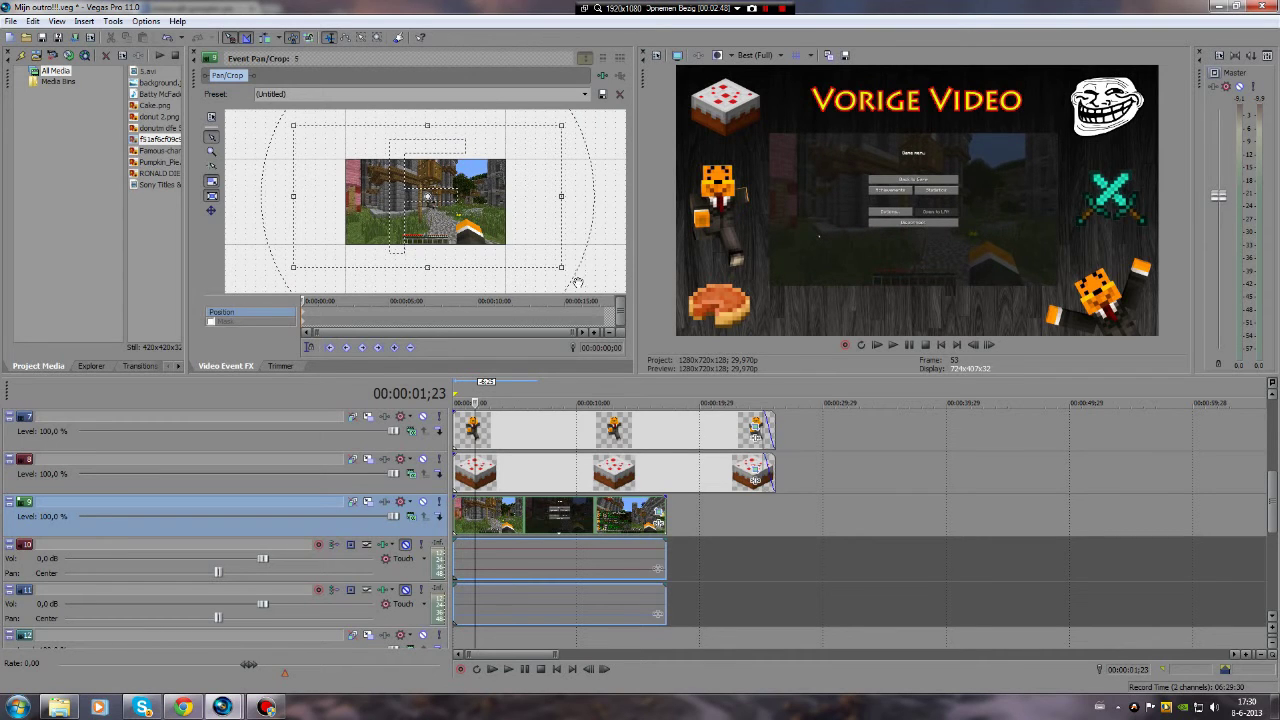
Set the gameplay video event to Disable resample in its properties.
right_click(570, 541)
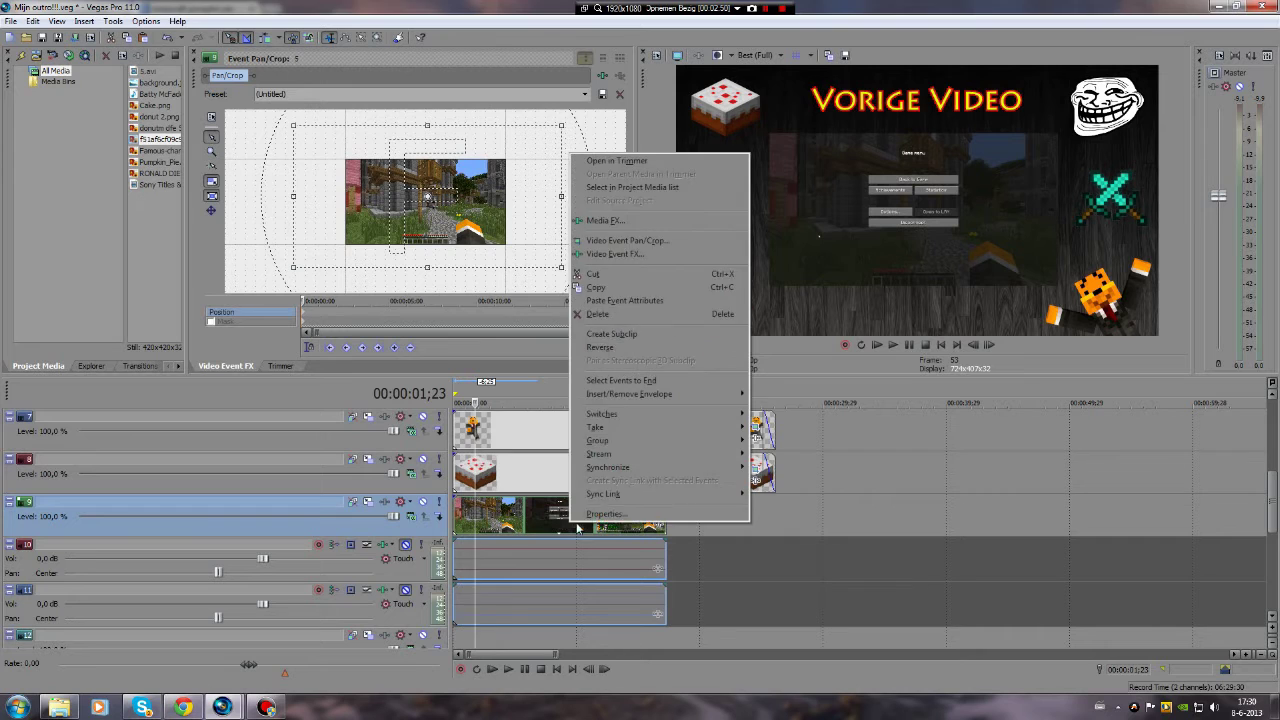
left_click(590, 525)
left_click(546, 286)
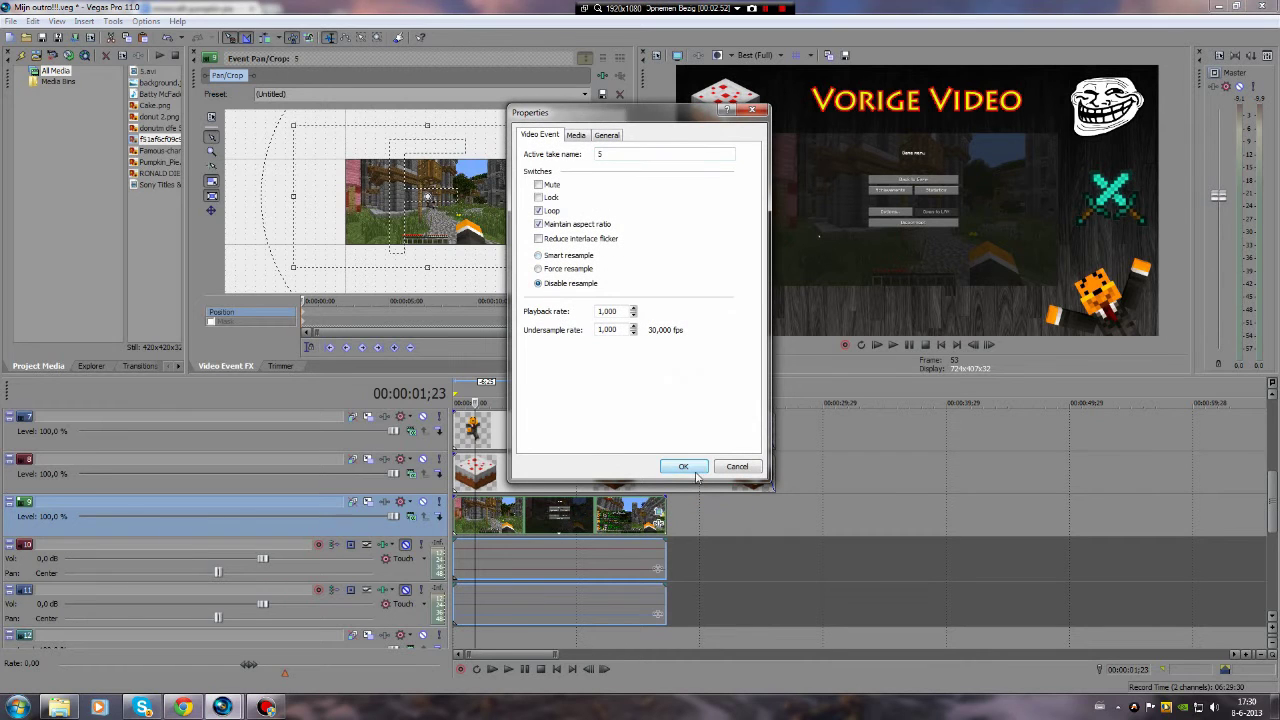
left_click(683, 466)
Play the outro with the embedded gameplay clip and pause after the clip ends.
left_click(584, 553)
left_click(506, 560)
left_click(891, 345)
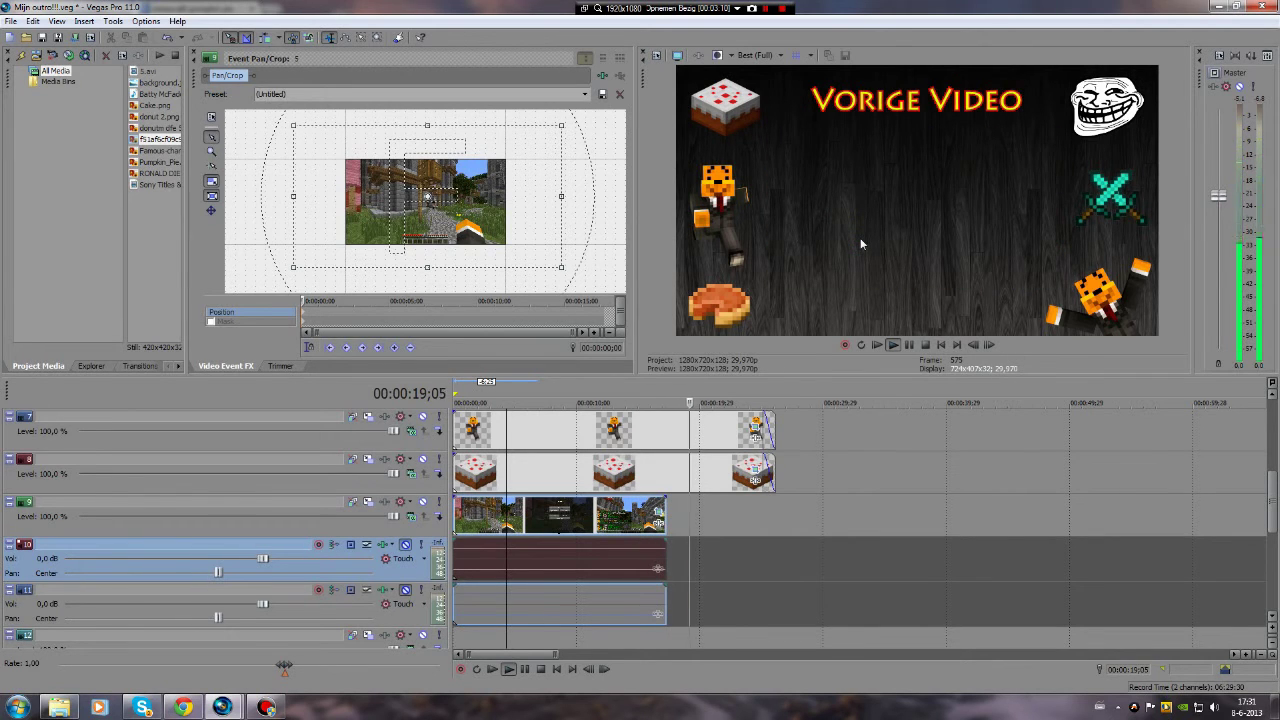
left_click(909, 344)
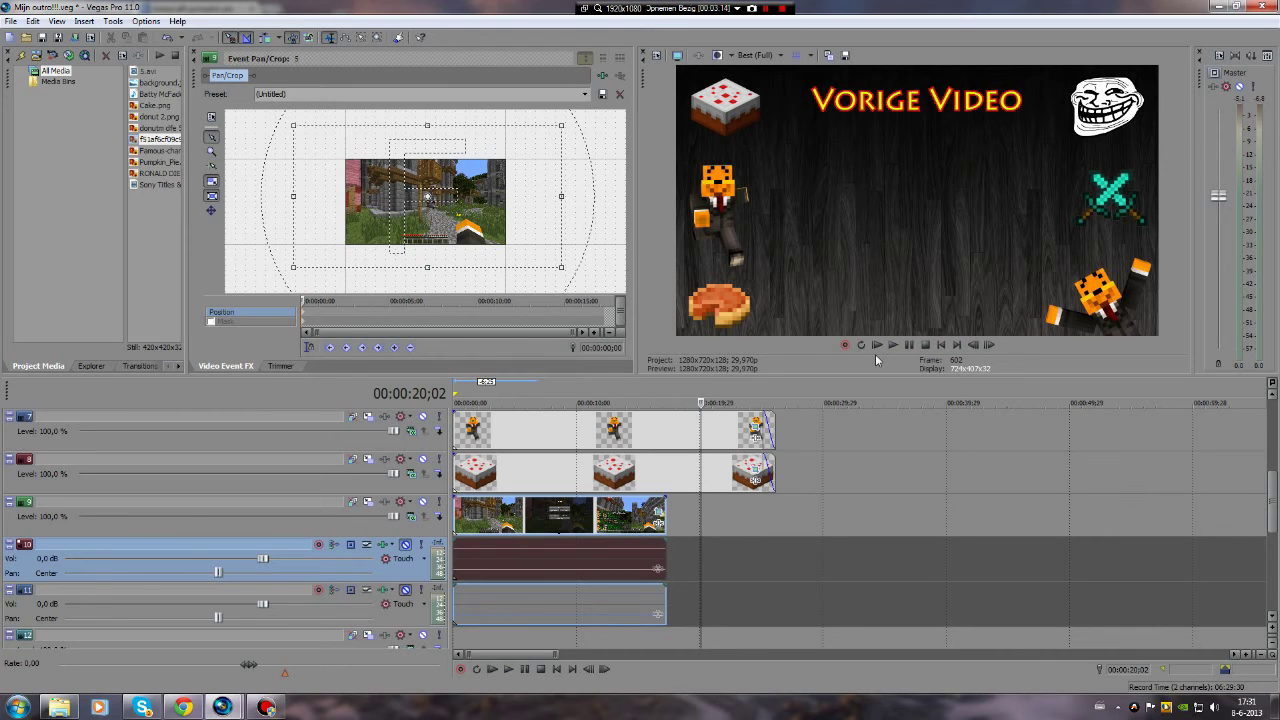
Delete the gameplay clip together with its audio from the outro timeline.
left_click(517, 562)
key("Delete")
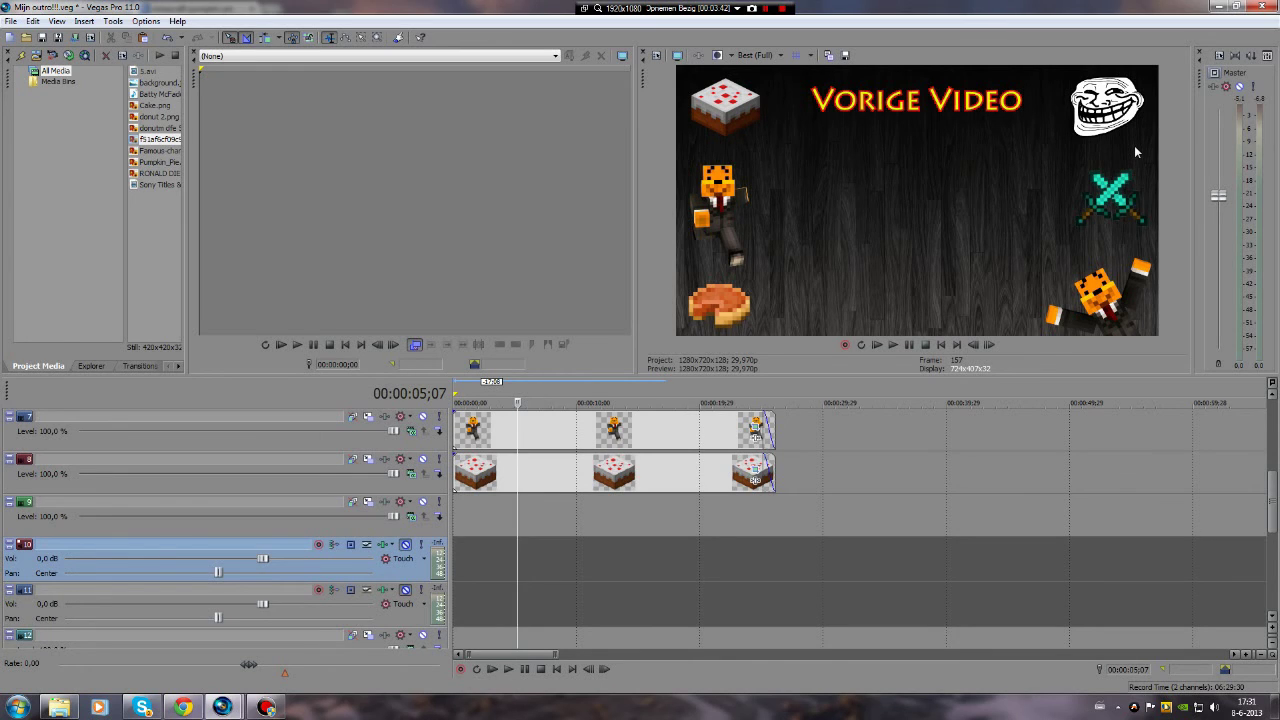
Play the last seconds of the outro to review the closing fade-out, and pause past its end.
left_click(758, 430)
key("space")
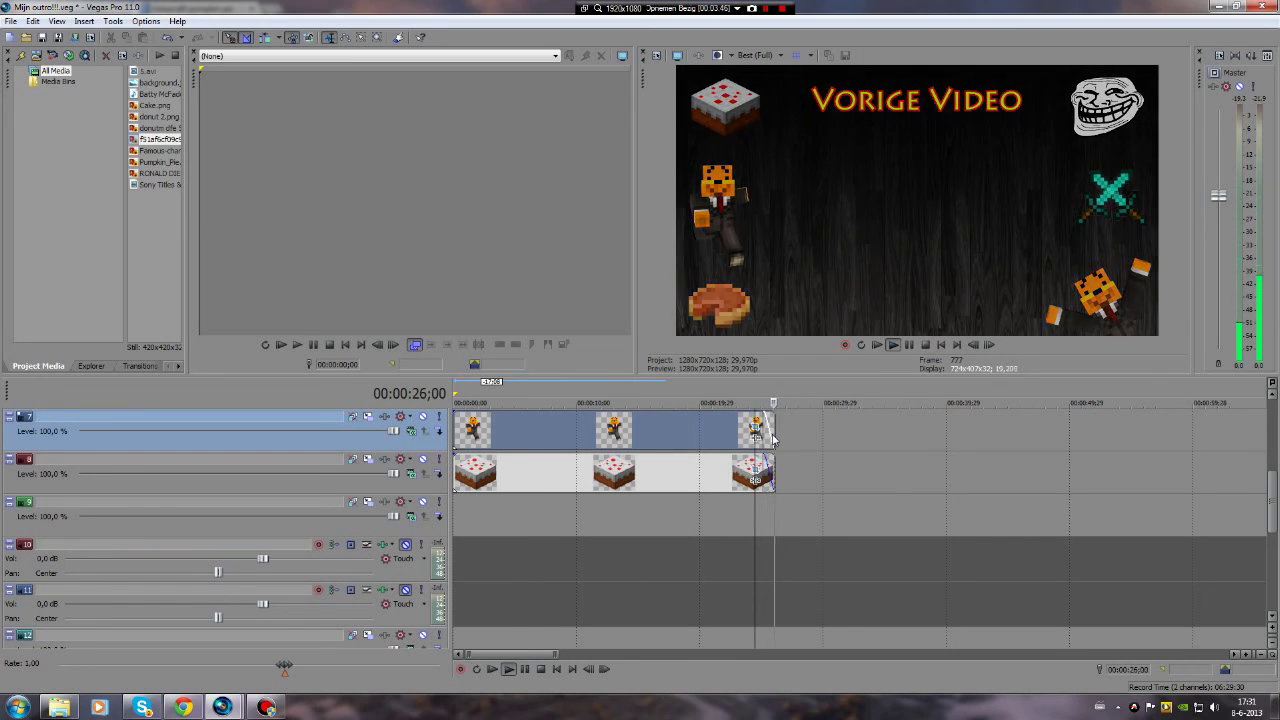
left_click(909, 344)
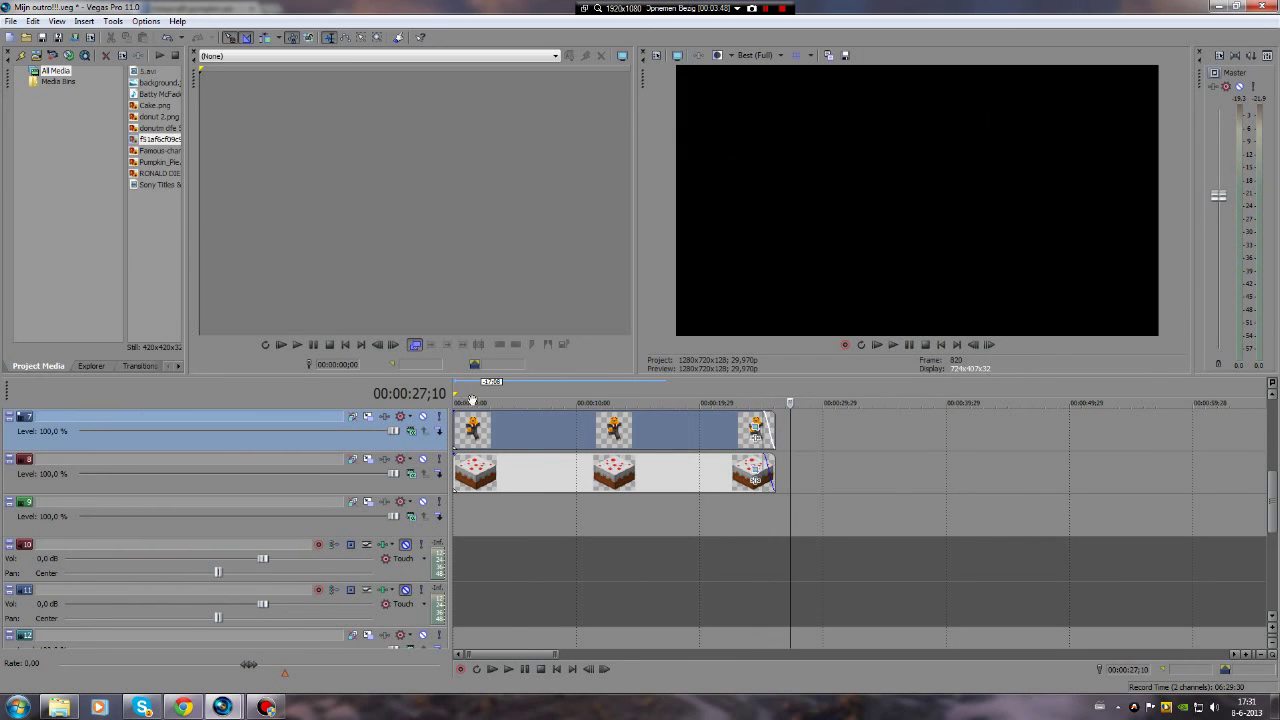